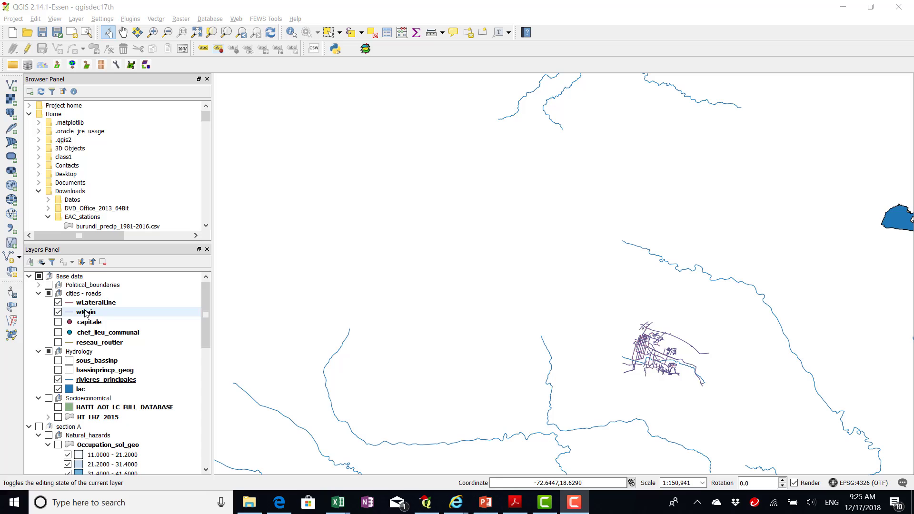
Toggle wLateralLine, wMain and Political_boundaries on and off to compare, leaving Political_boundaries hidden
left_click(59, 303)
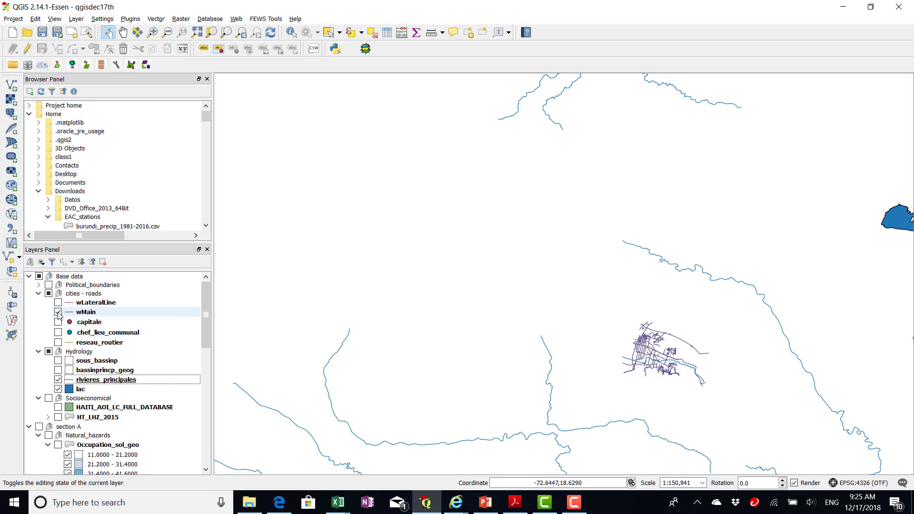
left_click(58, 312)
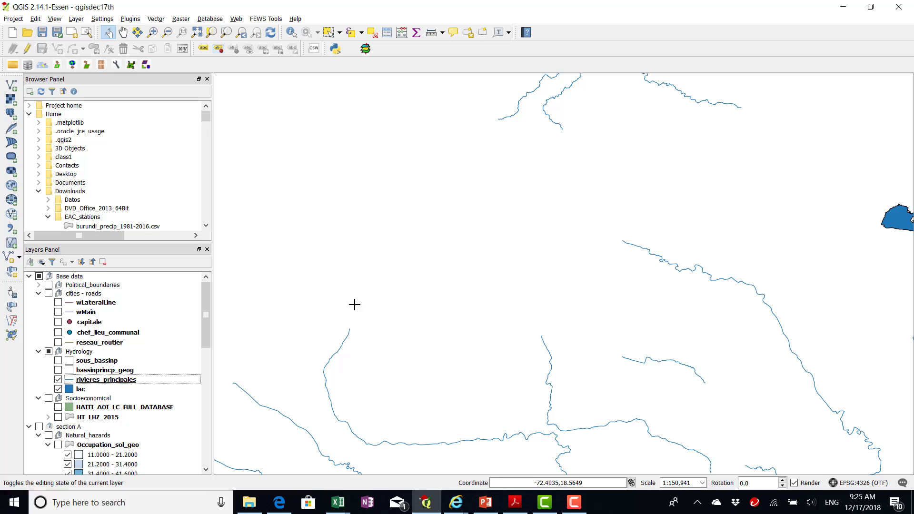
left_click(59, 302)
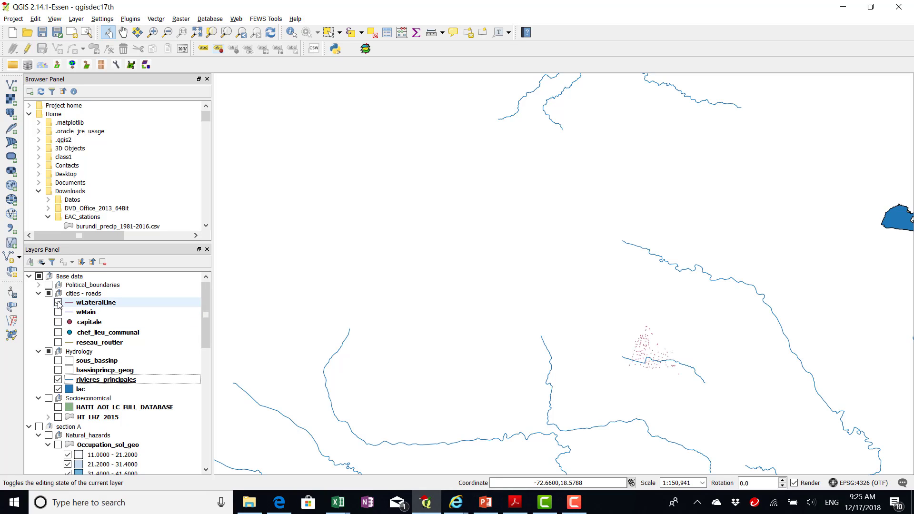
left_click(58, 303)
left_click(58, 312)
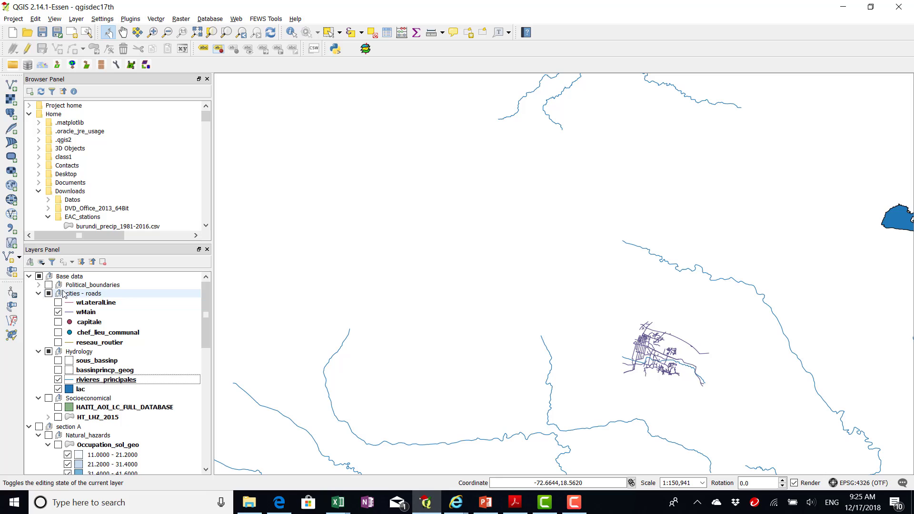
left_click(48, 285)
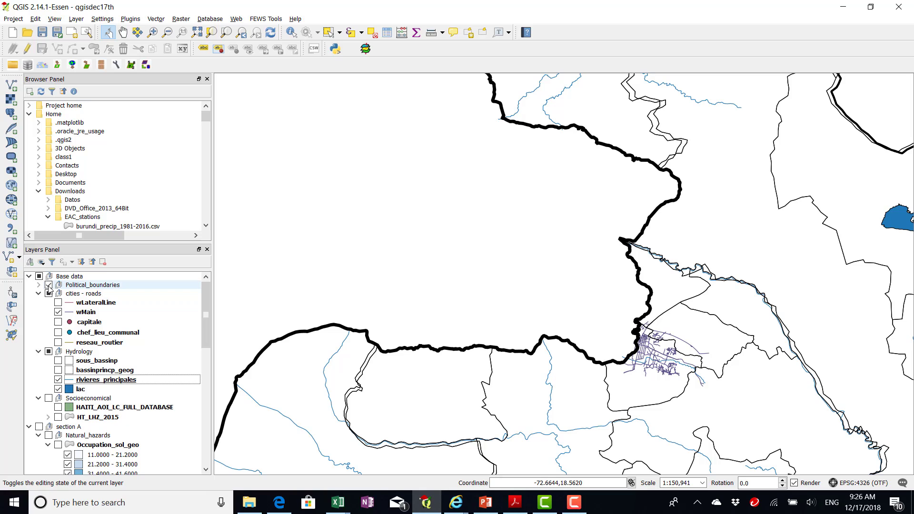
left_click(49, 284)
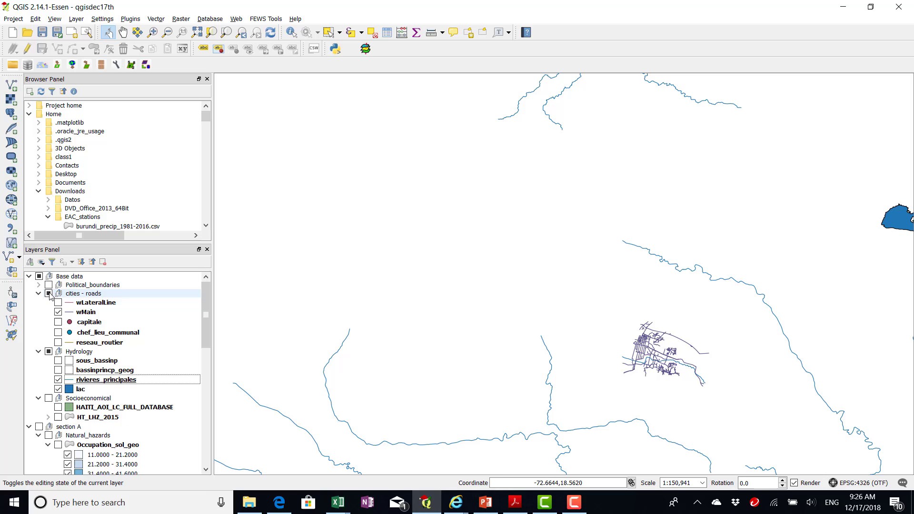
Turn on the cities - roads group, then hide chef_lieu_communal, wMain, capitale and reseau_routier
left_click(48, 293)
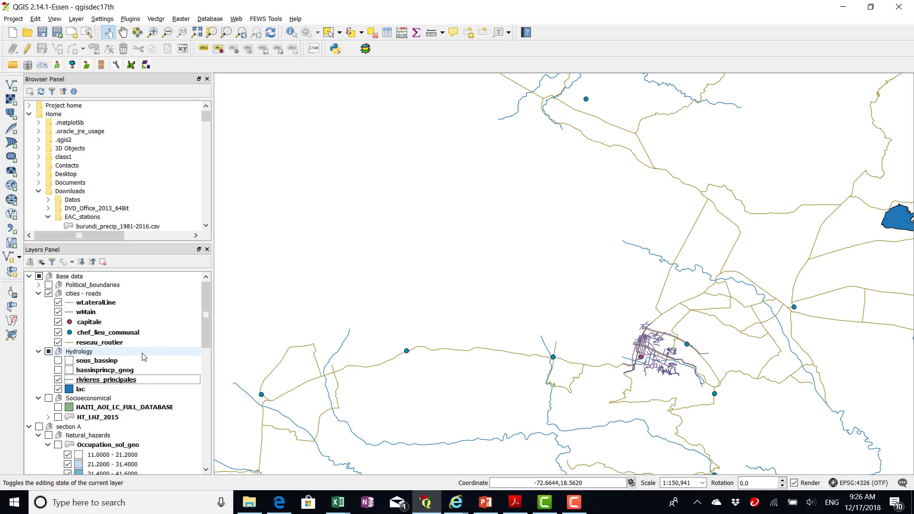
scroll(97, 314, "down", 2)
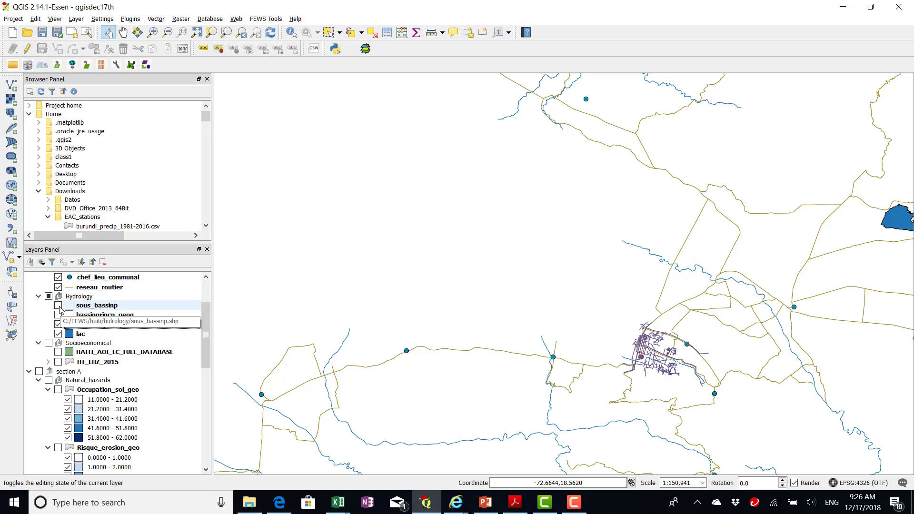
left_click(57, 277)
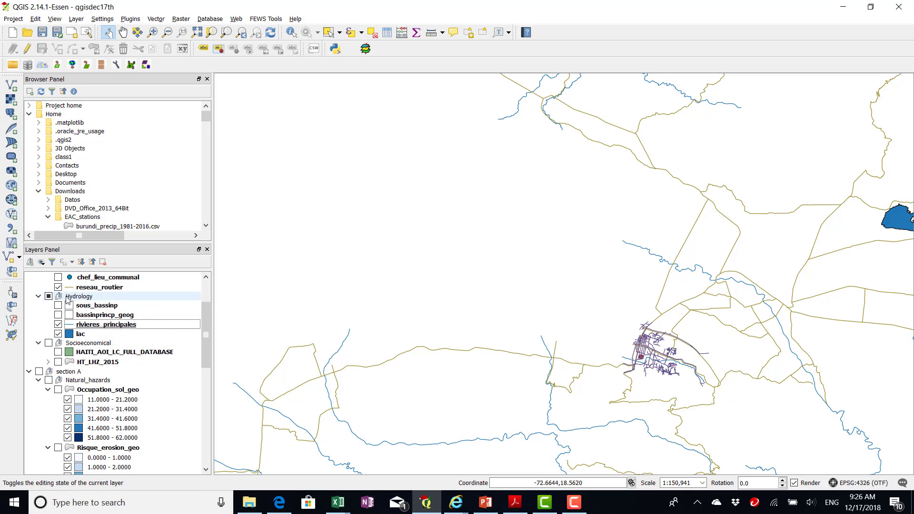
scroll(68, 299, "up", 2)
left_click(57, 312)
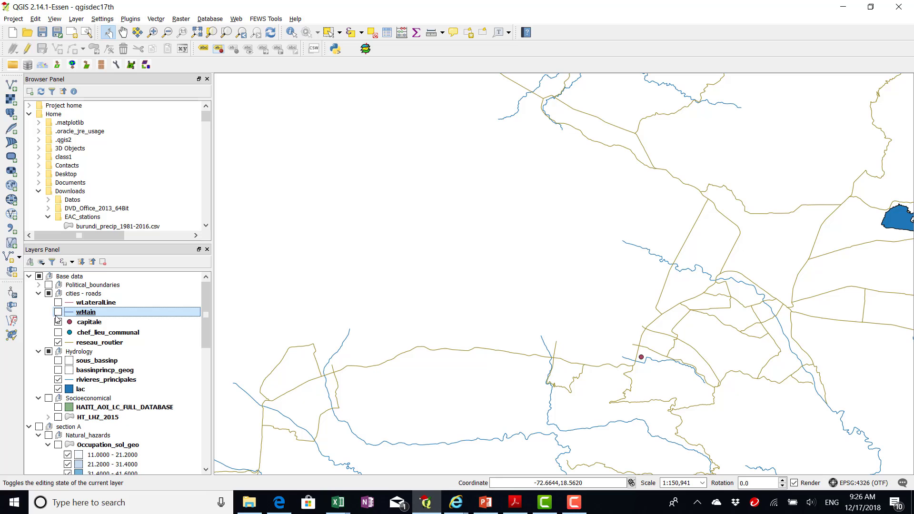
left_click(58, 322)
left_click(58, 342)
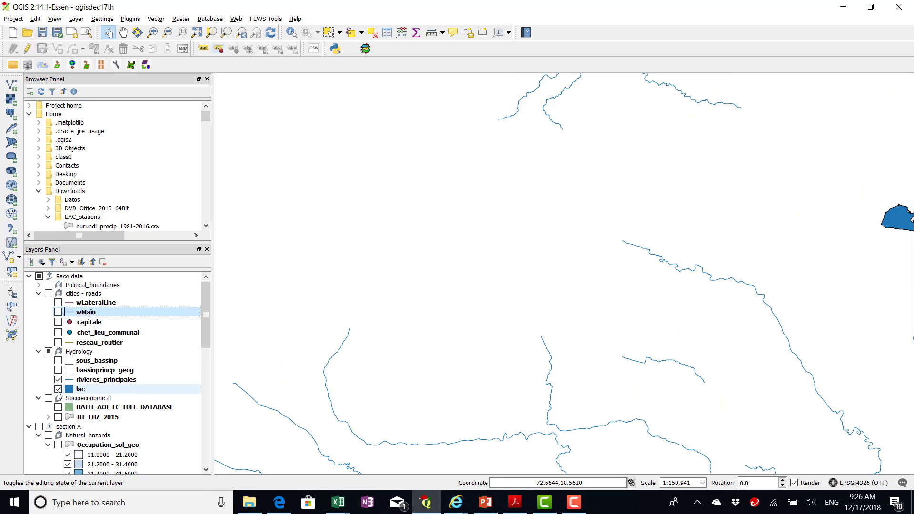
Show sous_bassinp, zoom to its extent, then swap it for bassinprincp_geog
left_click(57, 360)
right_click(88, 360)
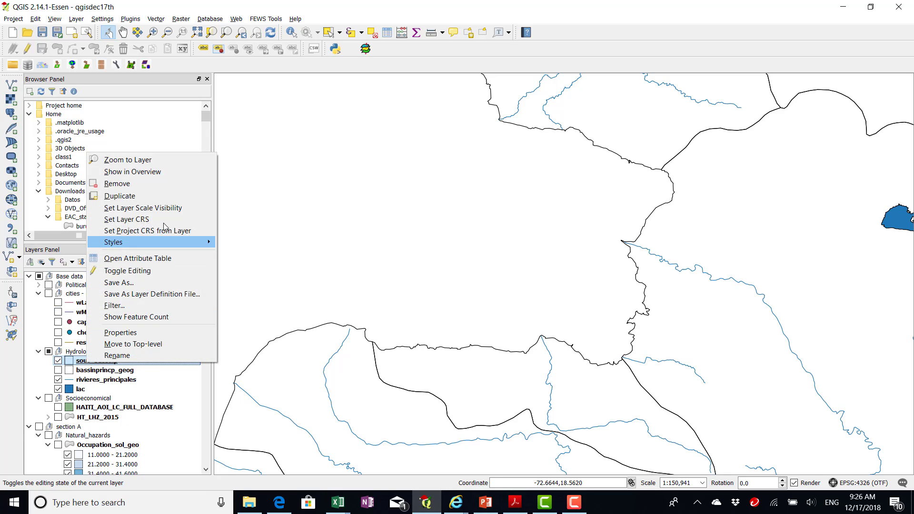
left_click(143, 160)
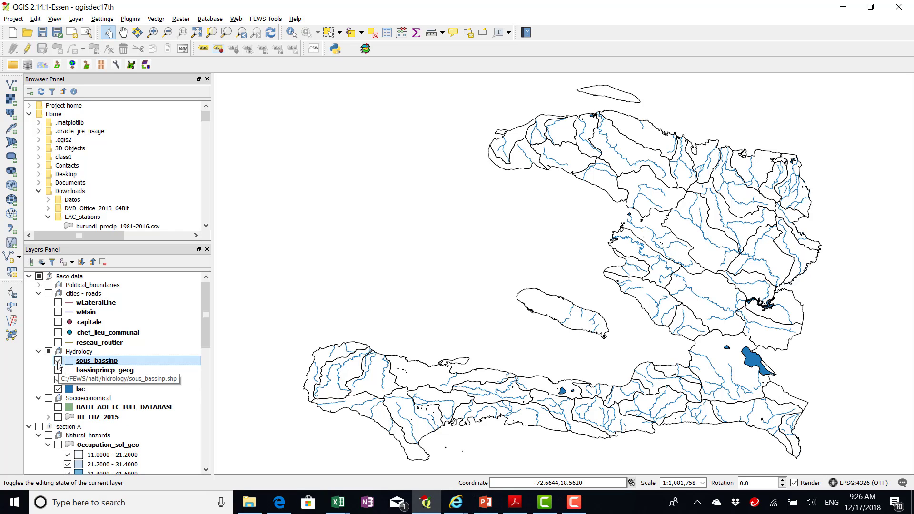
left_click(58, 365)
left_click(57, 371)
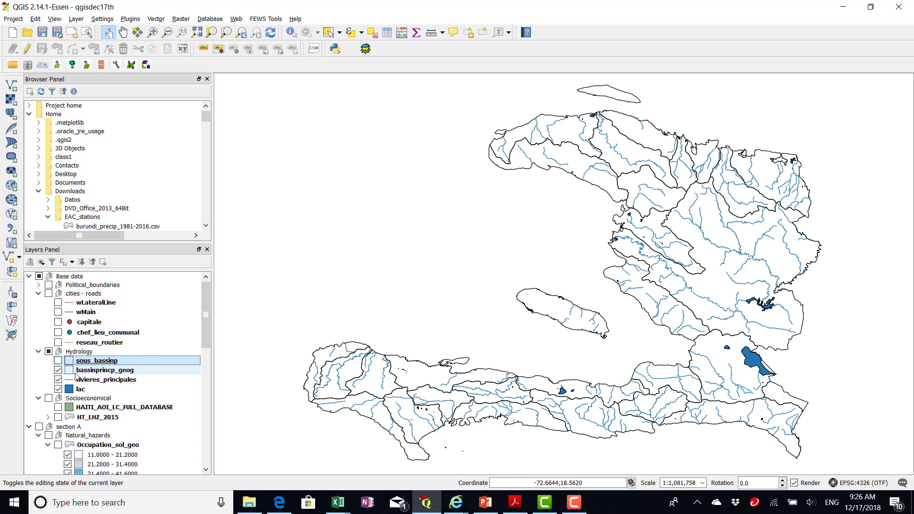
Show the HT_LHZ_2015 zones, with HAITI_AOI_LC_FULL_DATABASE land cover switched off
scroll(101, 376, "down", 2)
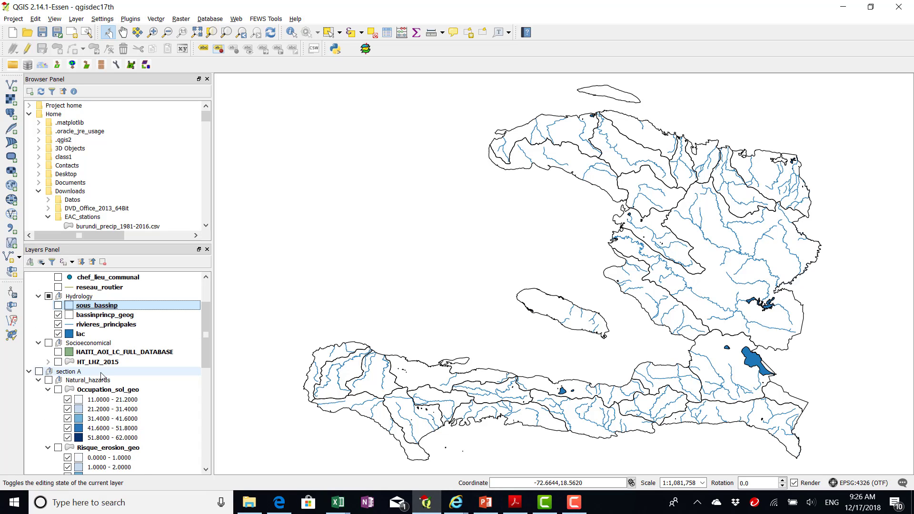
left_click(58, 352)
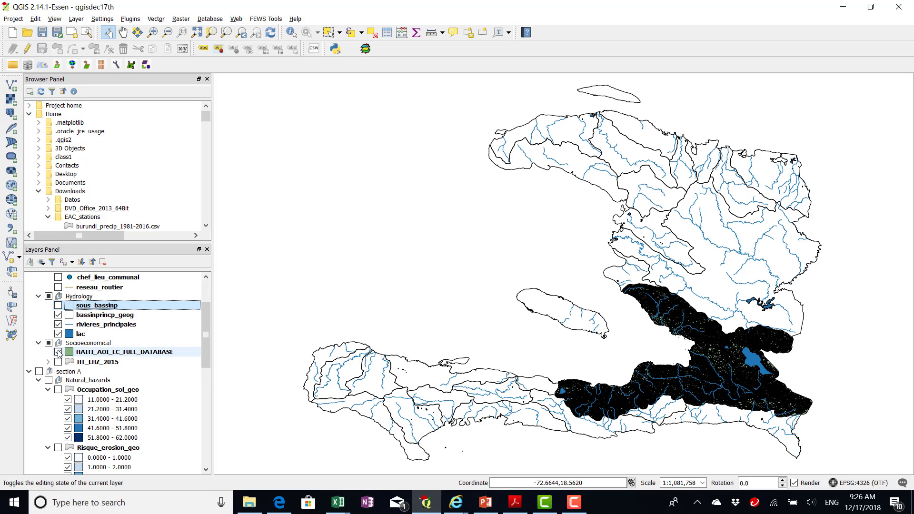
left_click(58, 362)
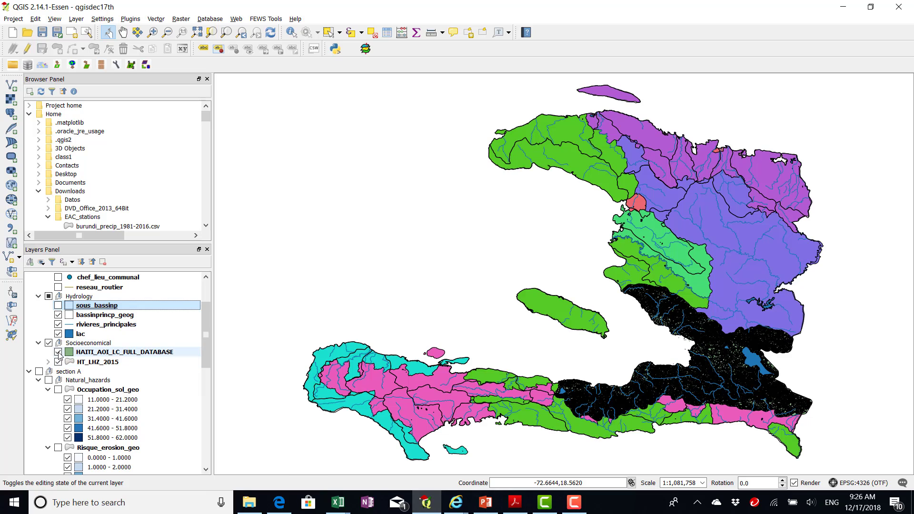
left_click(58, 352)
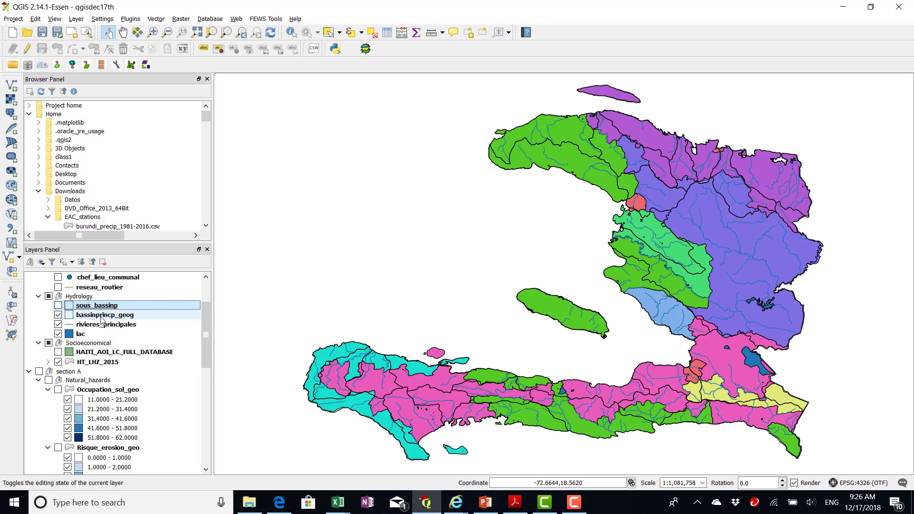
Hide the bassinprincp_geog, rivieres_principales and lac layers
scroll(101, 320, "up", 1)
scroll(101, 319, "up", 1)
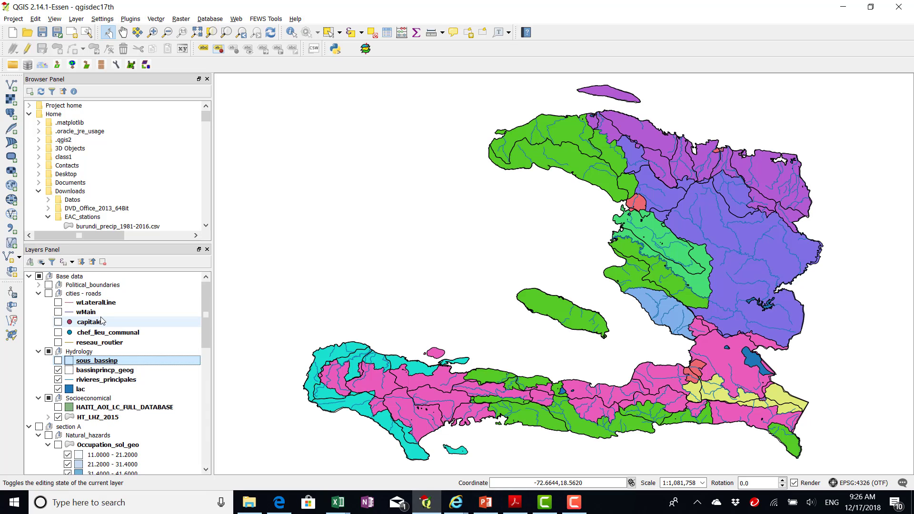
left_click(58, 370)
left_click(58, 379)
left_click(59, 389)
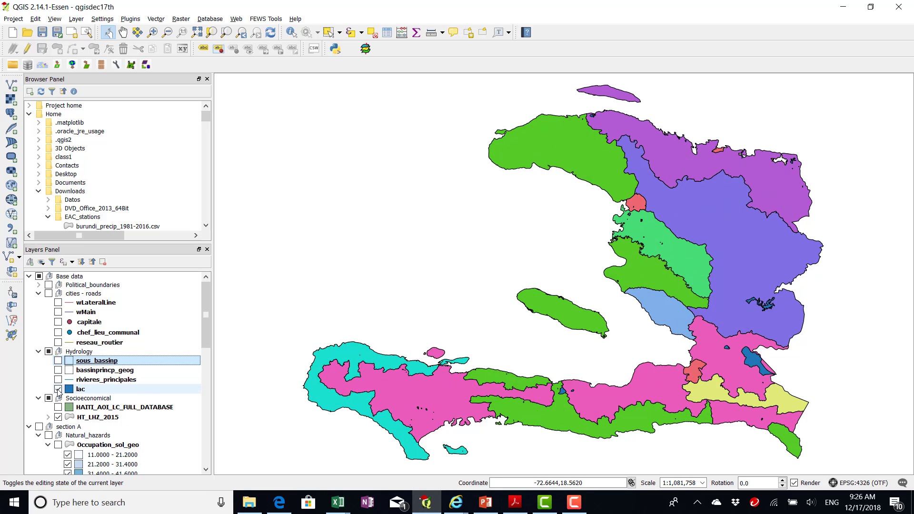
scroll(94, 342, "down", 2)
Review the Natural_hazards layers and collapse the Occupation_sol_geo legend classes
scroll(94, 342, "down", 1)
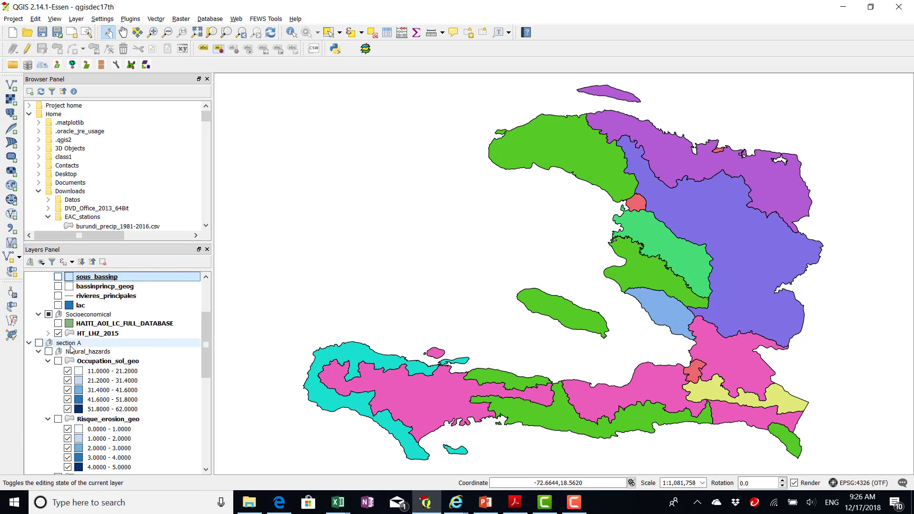
scroll(117, 352, "down", 4)
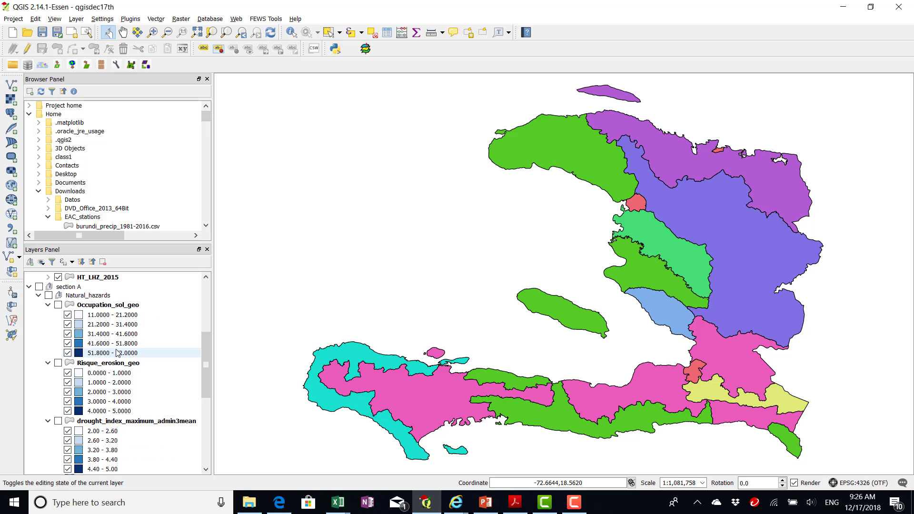
scroll(118, 352, "down", 1)
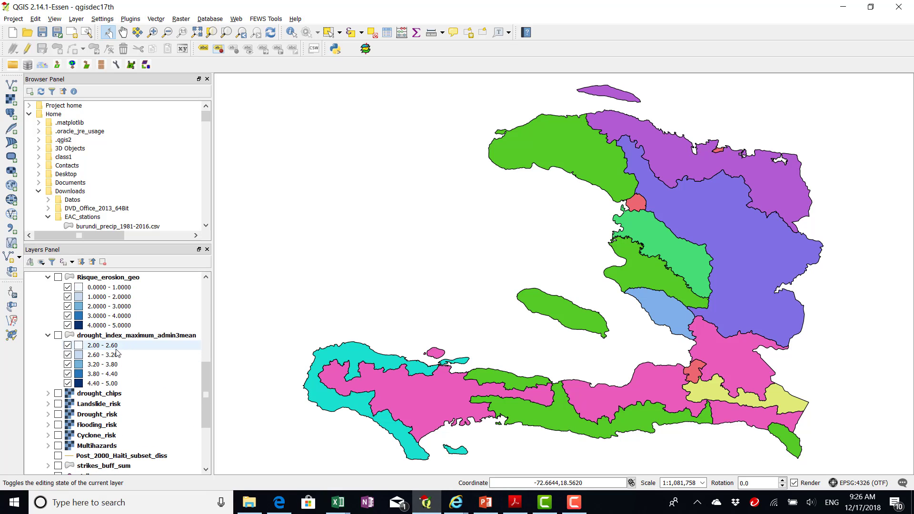
scroll(118, 352, "down", 2)
scroll(118, 353, "up", 6)
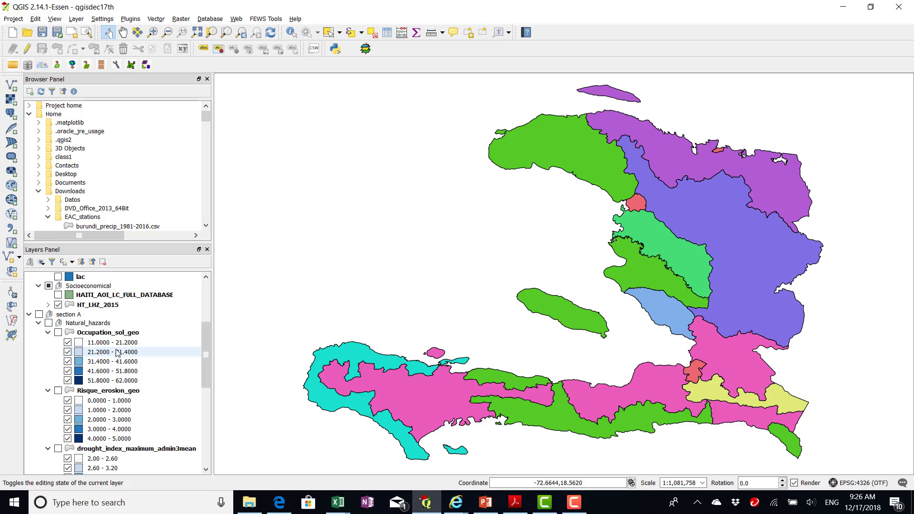
scroll(118, 353, "down", 1)
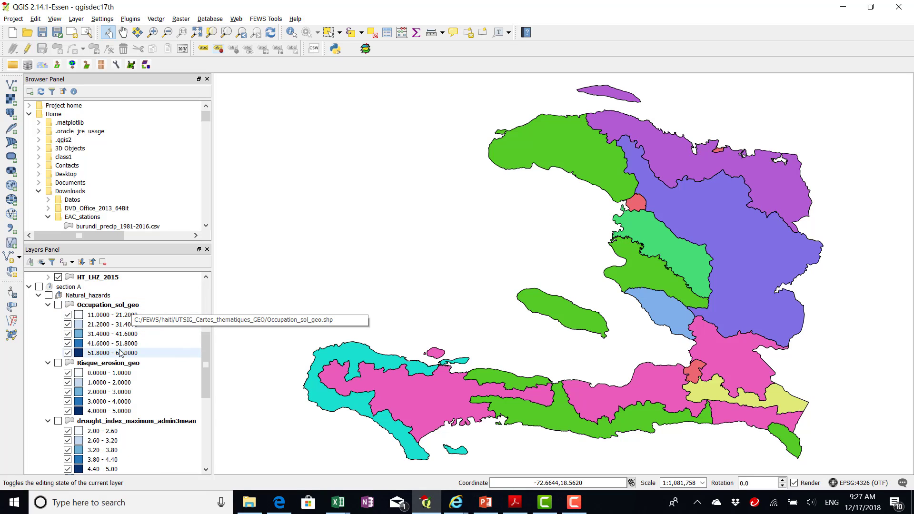
left_click(48, 305)
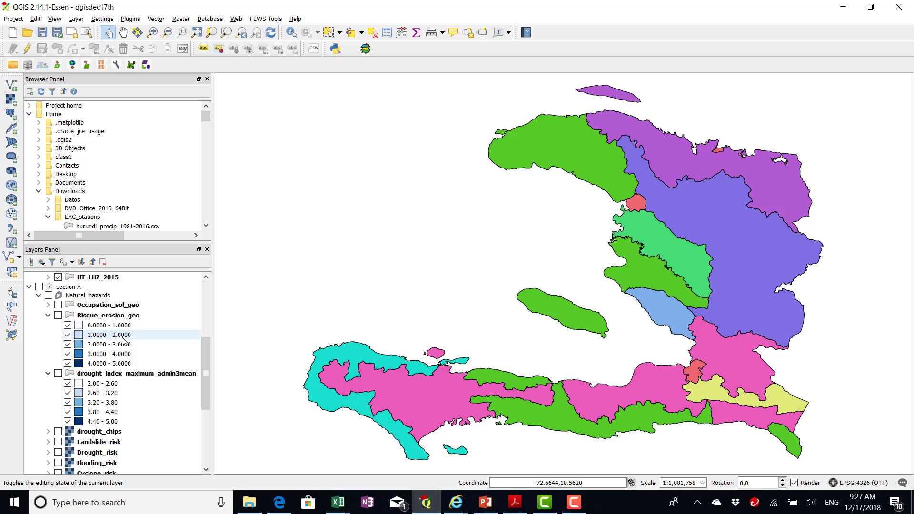
Open Risque_erosion_geo's Style properties and check the Column field list, keeping CODE
left_click(118, 316)
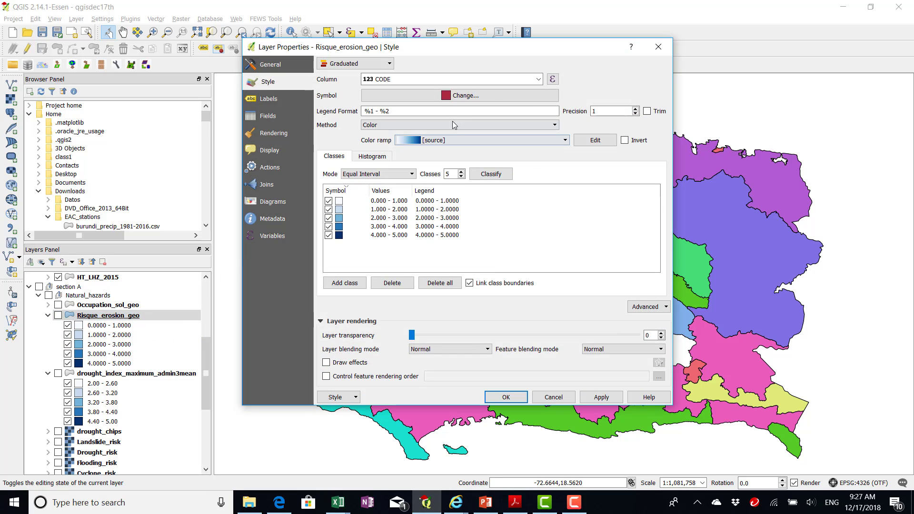
left_click(539, 79)
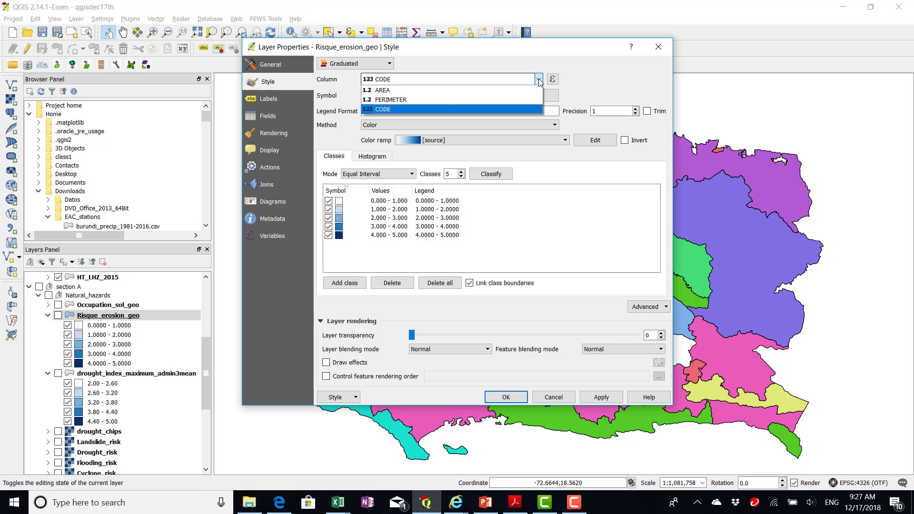
left_click(505, 113)
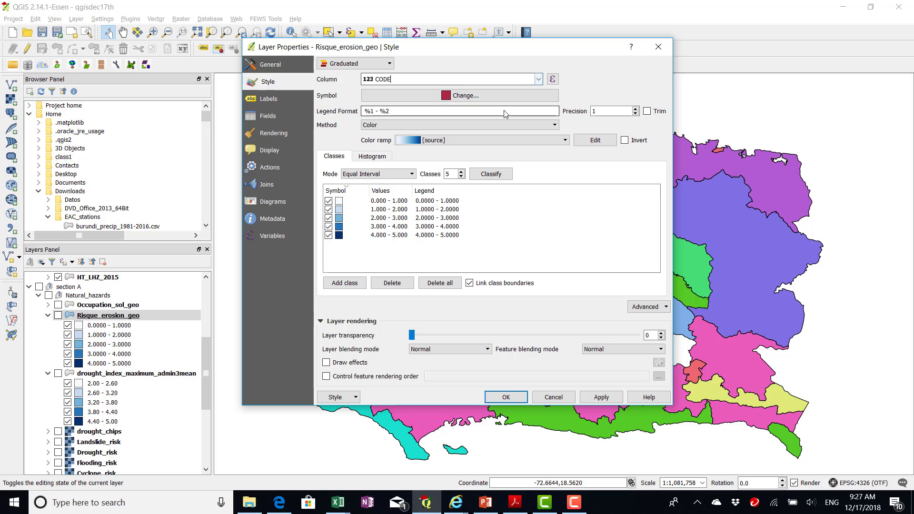
Cancel the erosion properties and display the drought_index_maximum_admin3mean blue graduated classes
left_click(553, 398)
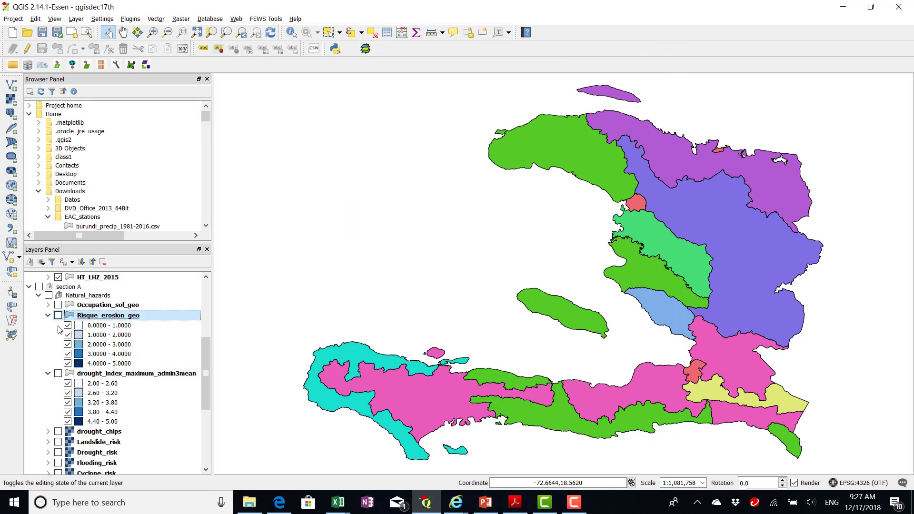
left_click(58, 373)
scroll(79, 309, "up", 1)
scroll(84, 329, "down", 2)
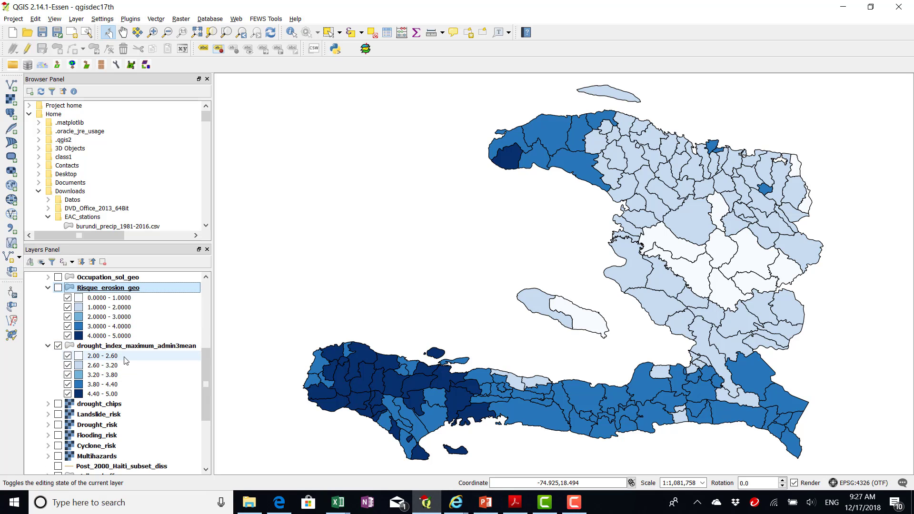
scroll(126, 360, "down", 1)
scroll(126, 360, "down", 1)
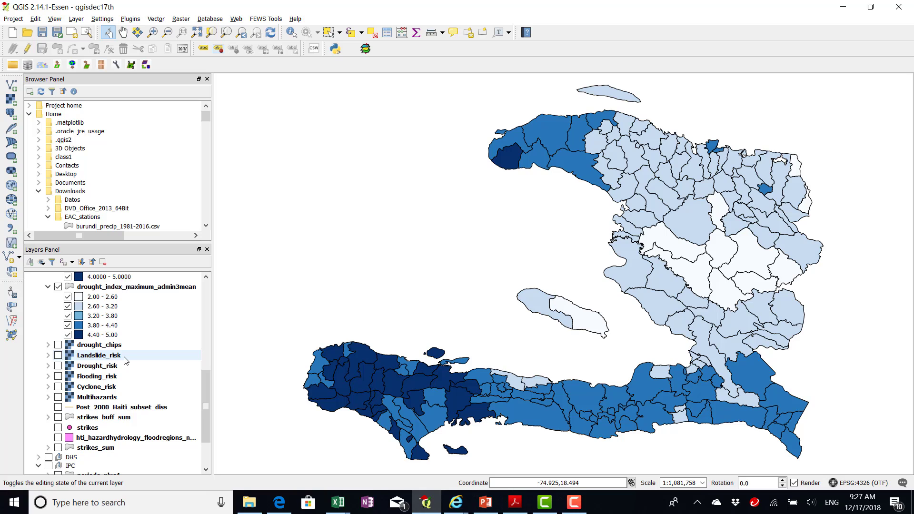
scroll(126, 360, "down", 1)
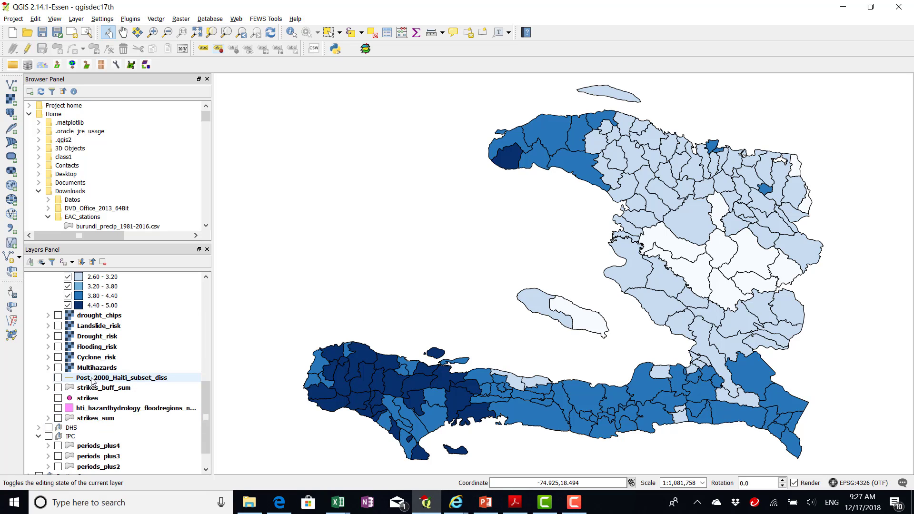
scroll(121, 360, "up", 3)
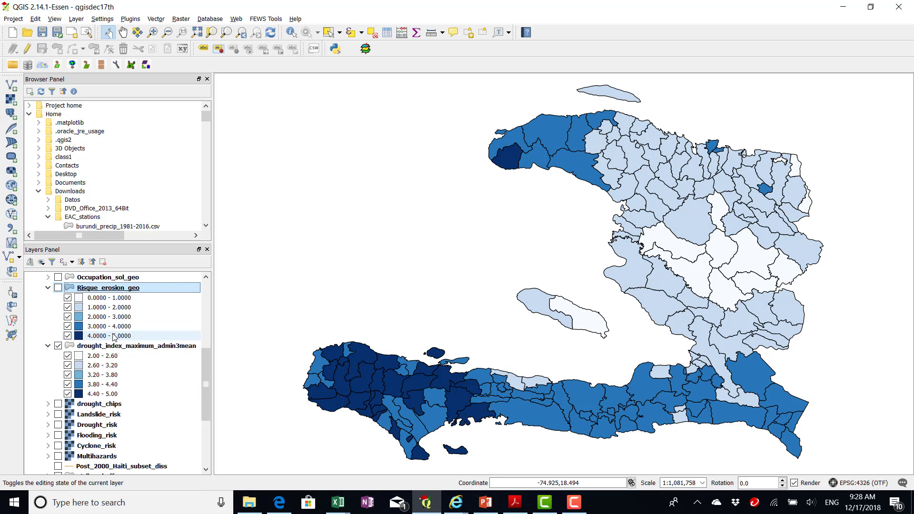
scroll(123, 380, "down", 2)
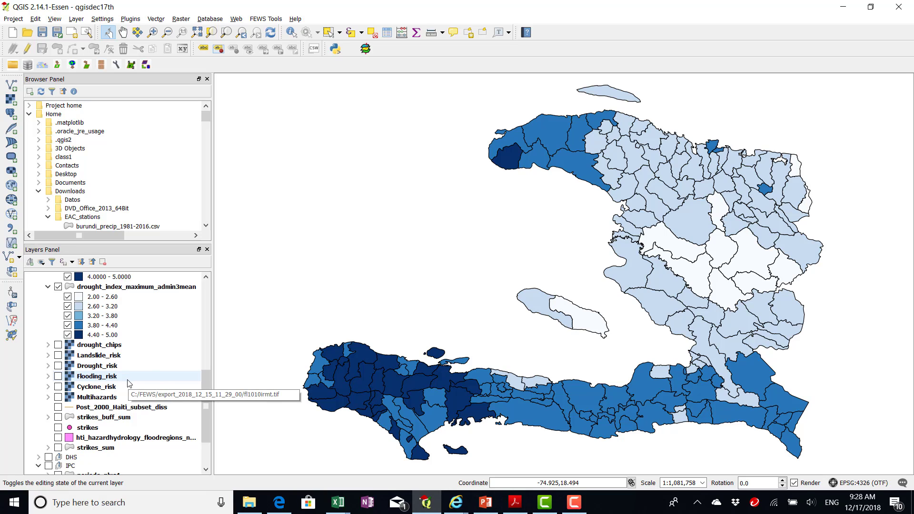
scroll(129, 384, "down", 1)
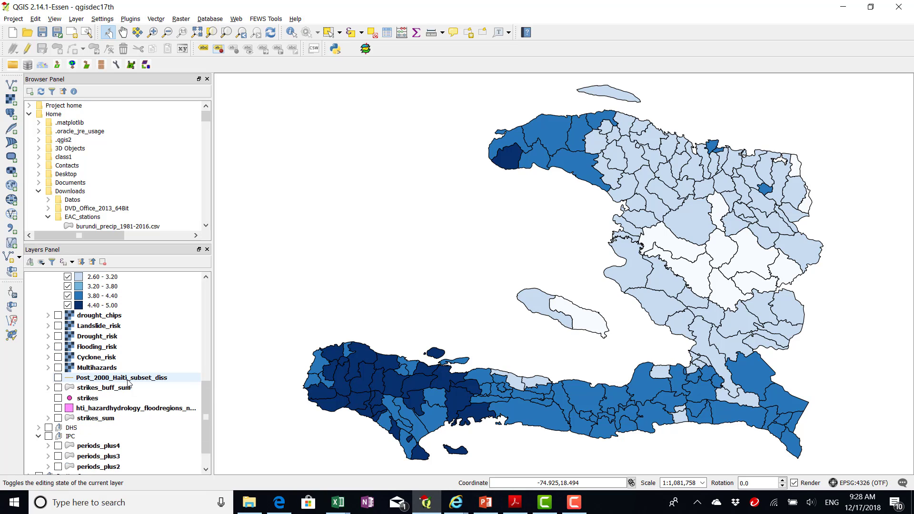
scroll(128, 384, "down", 1)
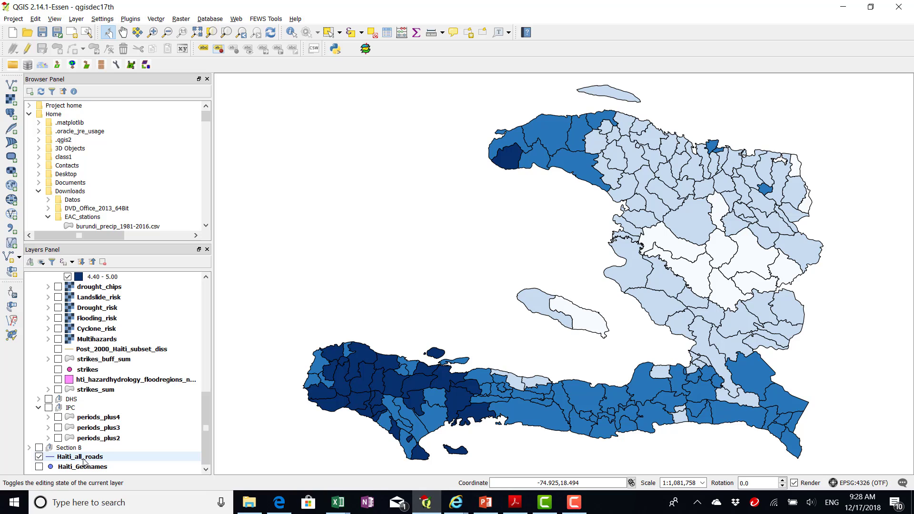
Hide Haiti_all_roads and the section A group, show Haiti_Geonames and select it
left_click(39, 456)
left_click(40, 469)
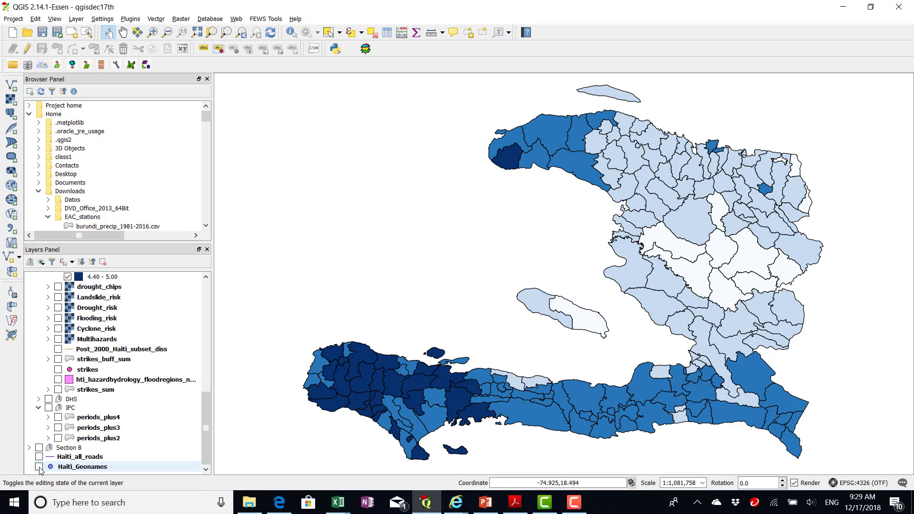
left_click(40, 467)
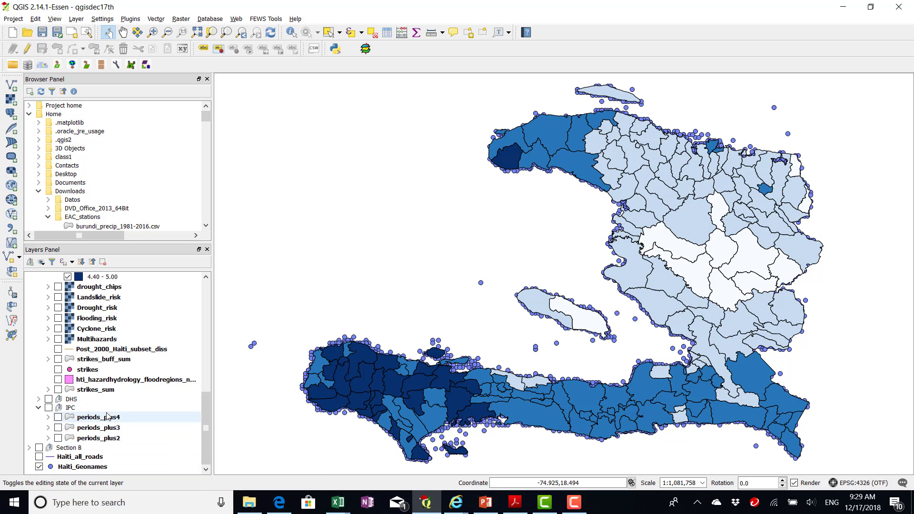
scroll(110, 382, "up", 5)
scroll(110, 382, "up", 2)
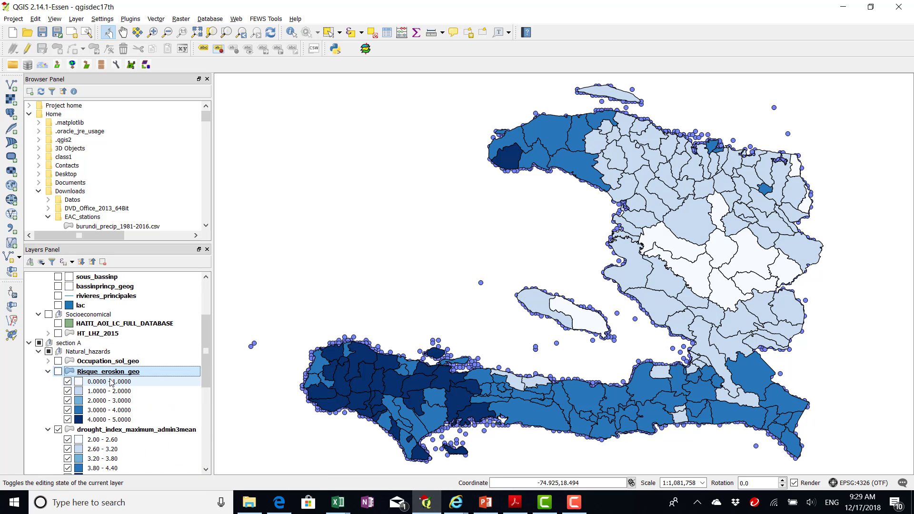
left_click(39, 343)
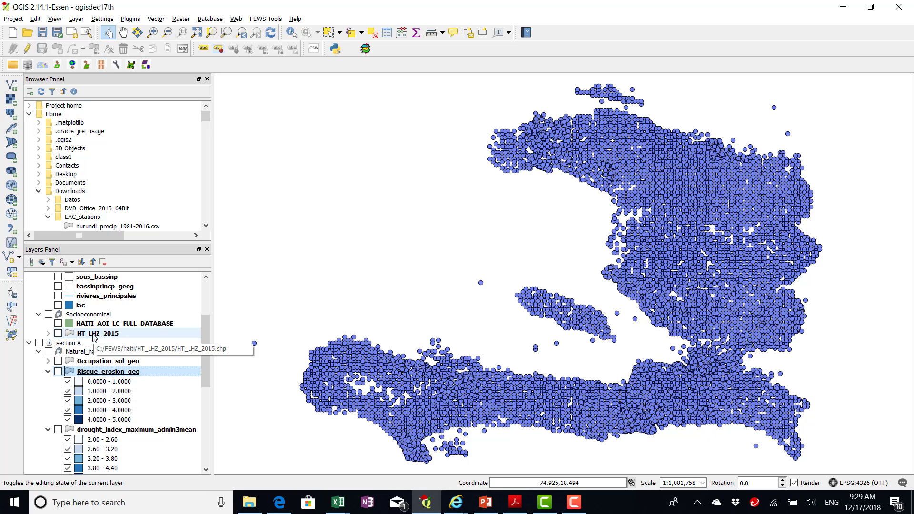
scroll(85, 381, "down", 7)
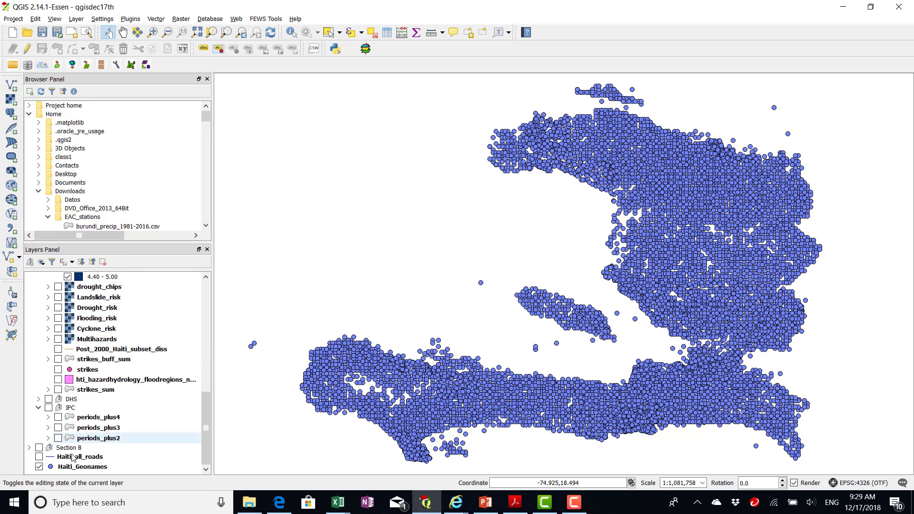
left_click(70, 469)
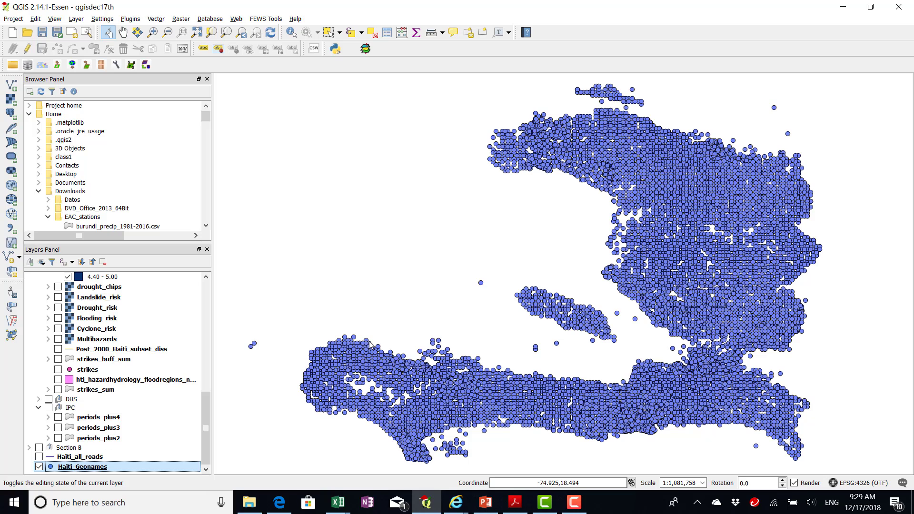
Inspect Haiti_Geonames' General and Style settings, trying Graduated on a column, then cancel
double_click(115, 464)
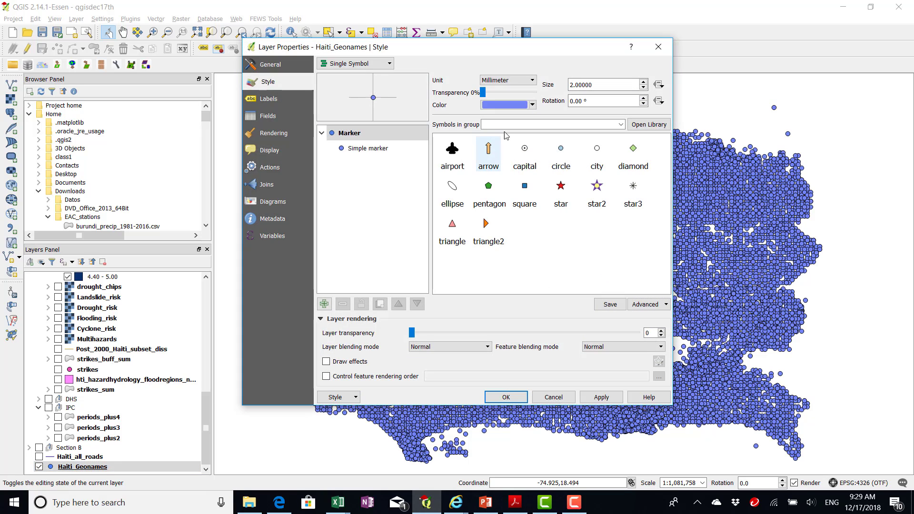
left_click(274, 67)
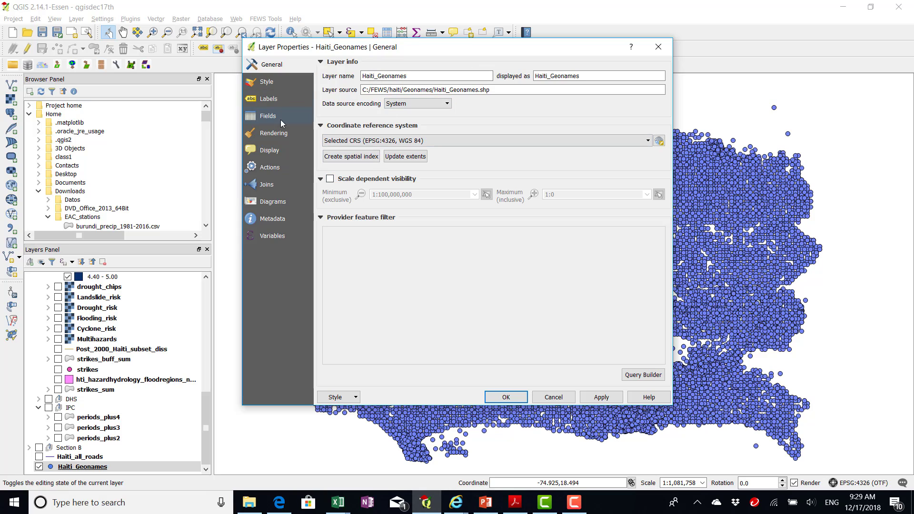
left_click(267, 84)
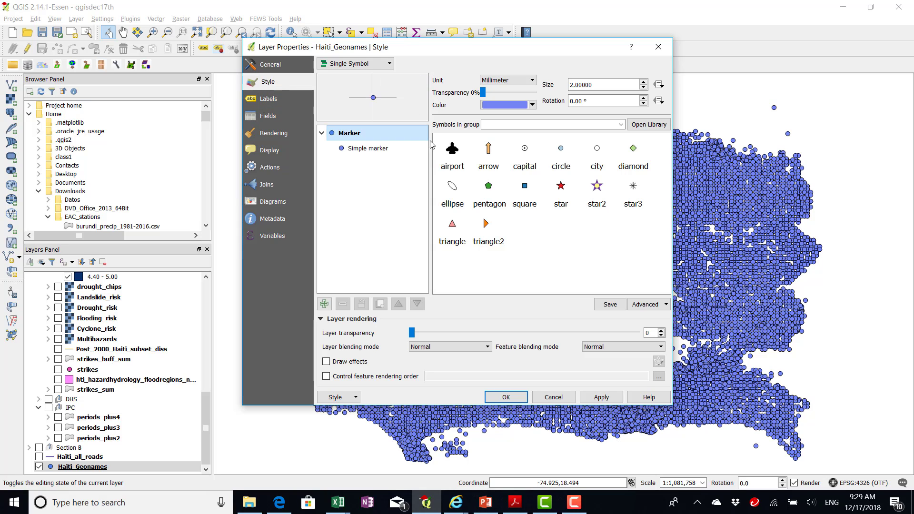
left_click(381, 147)
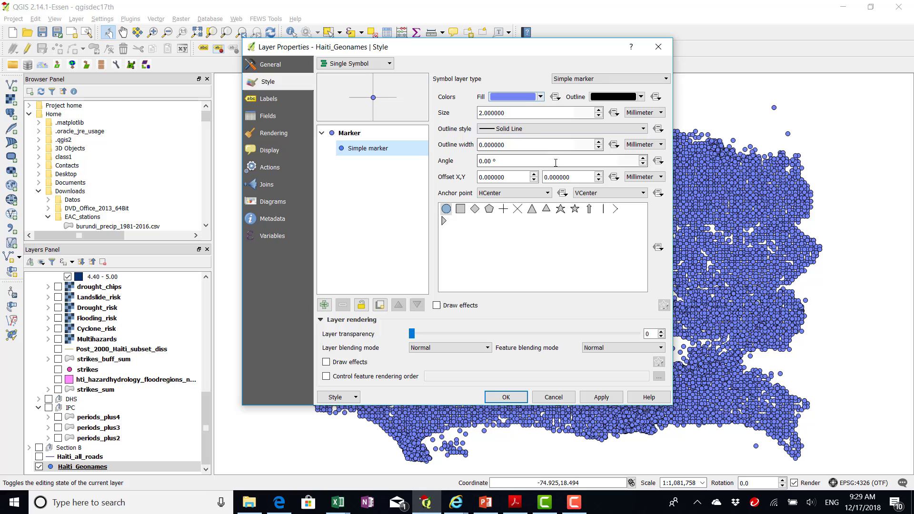
left_click(360, 64)
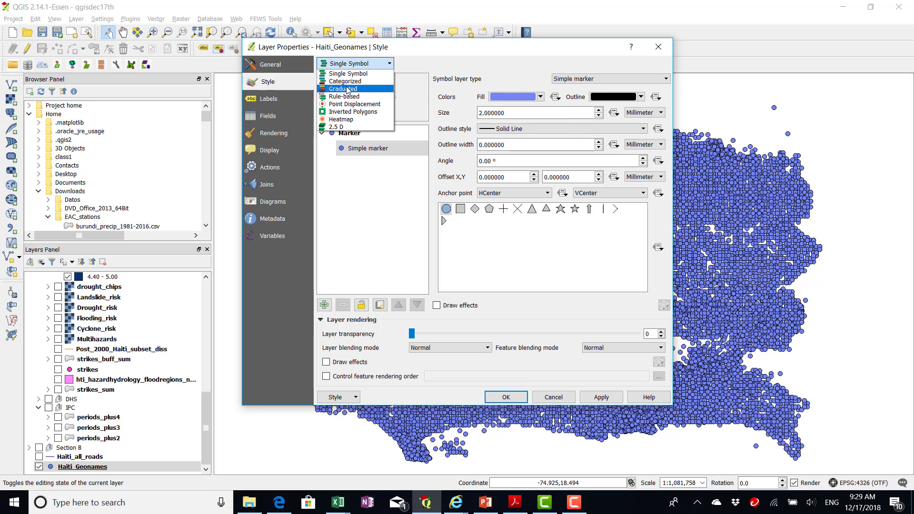
left_click(347, 90)
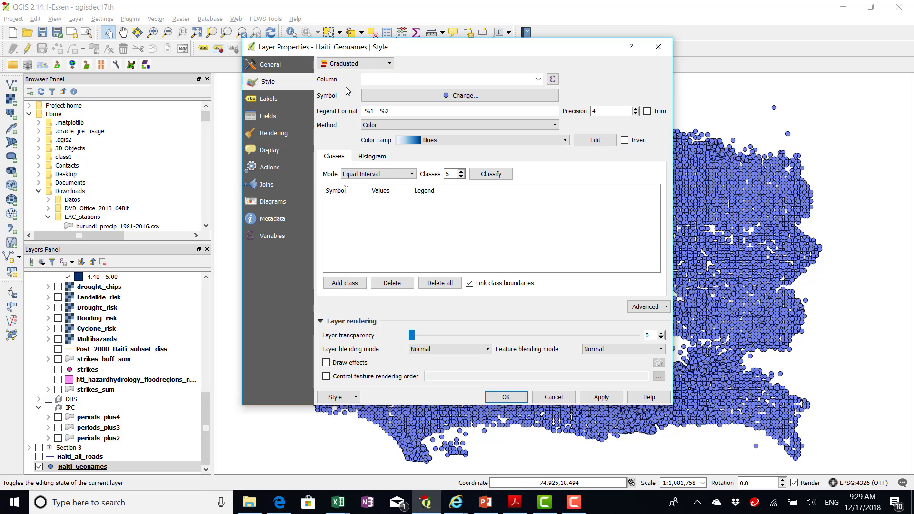
left_click(539, 80)
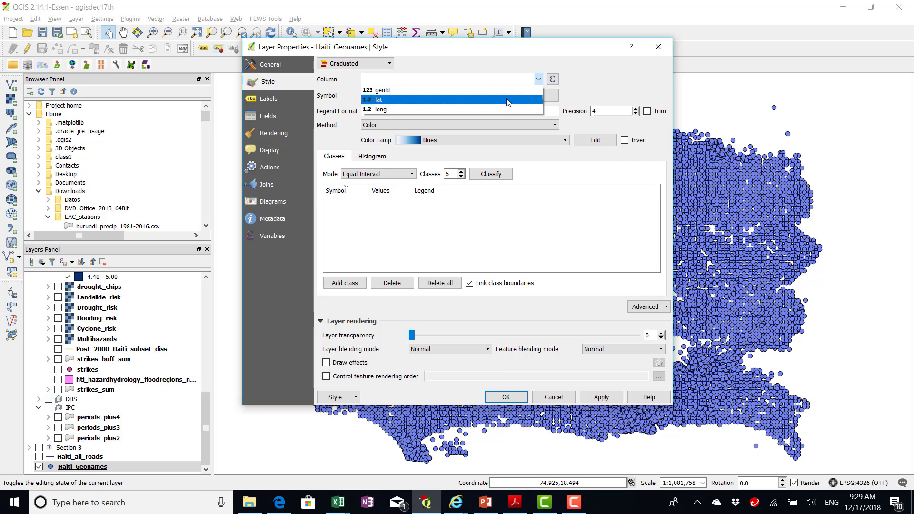
left_click(551, 397)
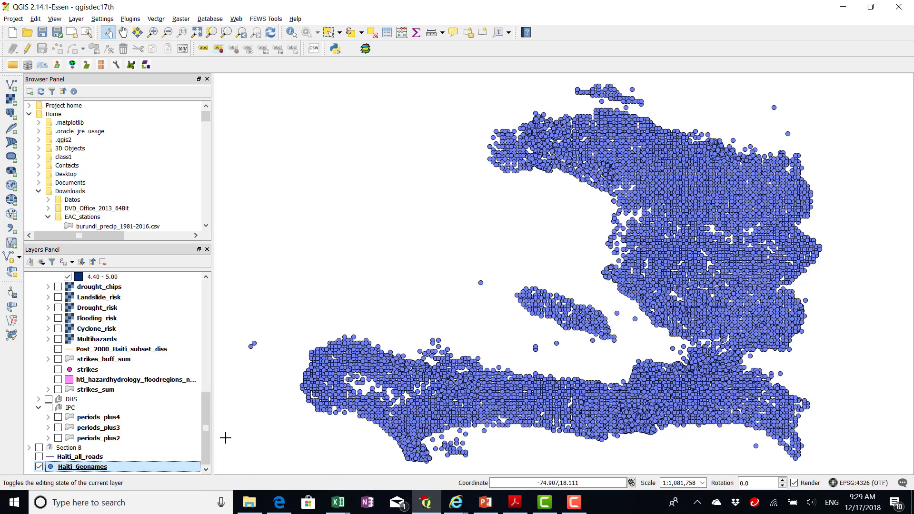
Tick the Base data and section A group checkboxes so all their layers display together
left_click_drag(205, 414, 208, 287)
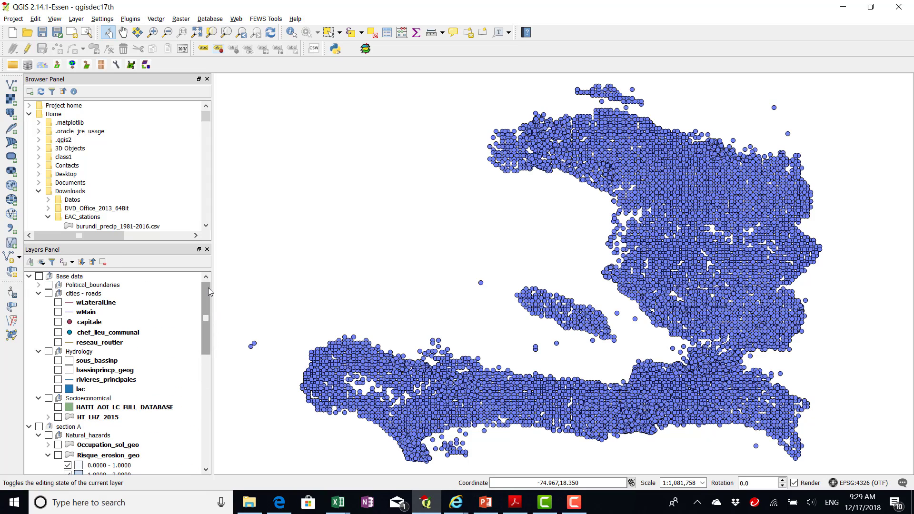
left_click(40, 277)
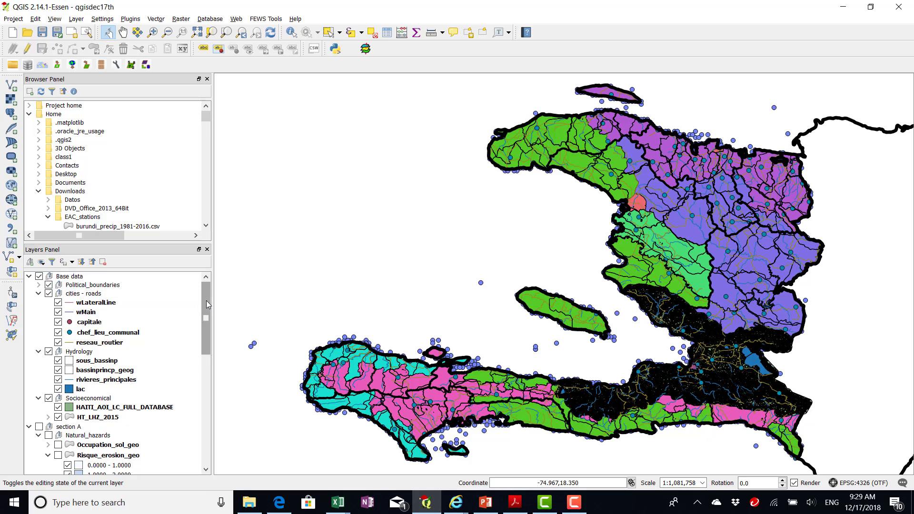
left_click_drag(206, 301, 205, 322)
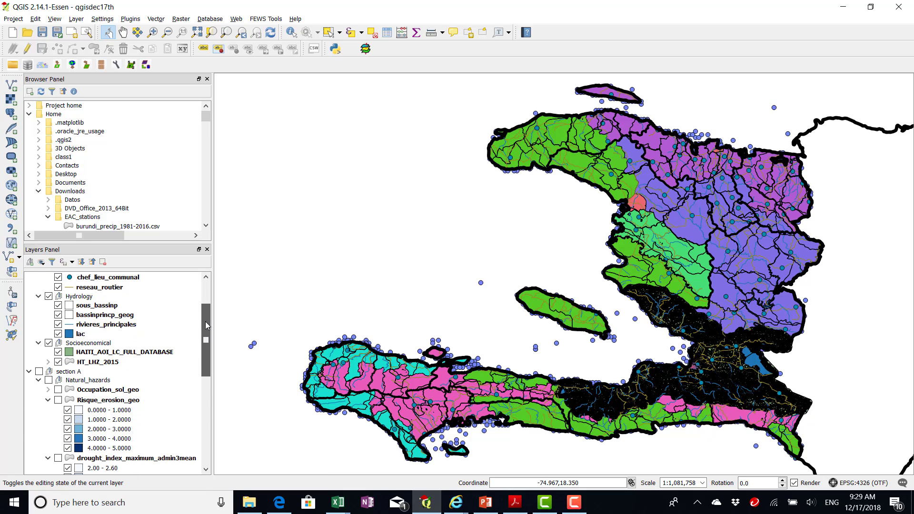
left_click(39, 371)
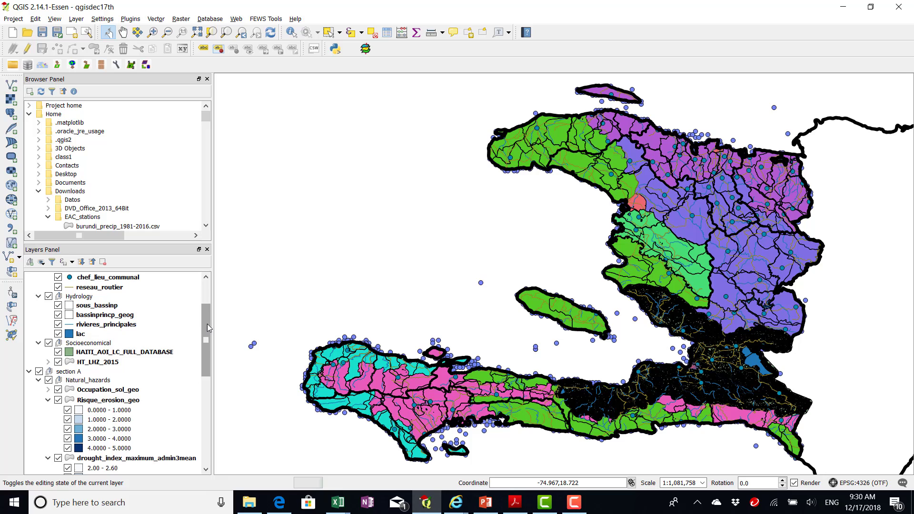
left_click_drag(207, 323, 202, 386)
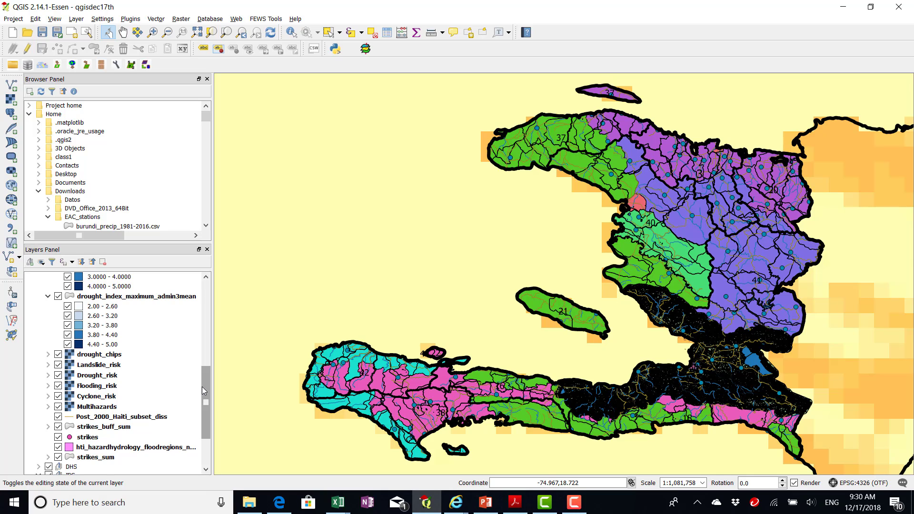
left_click_drag(207, 379, 204, 404)
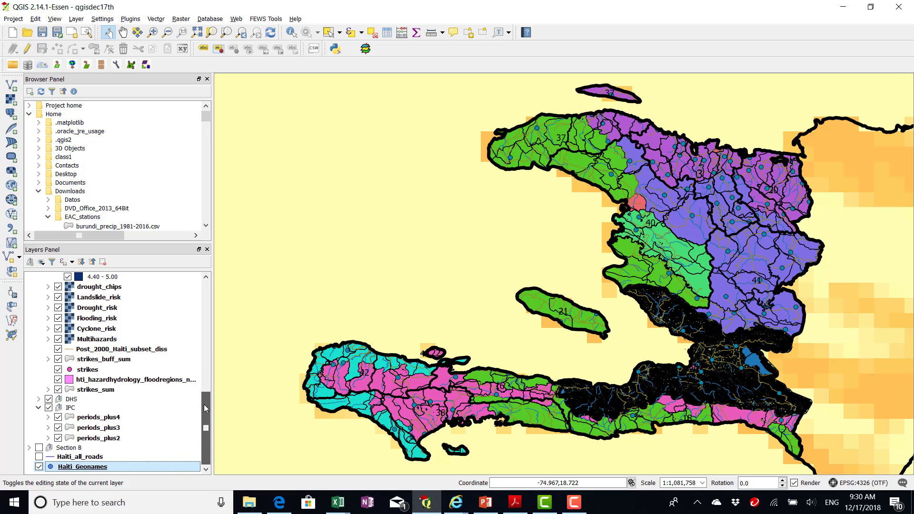